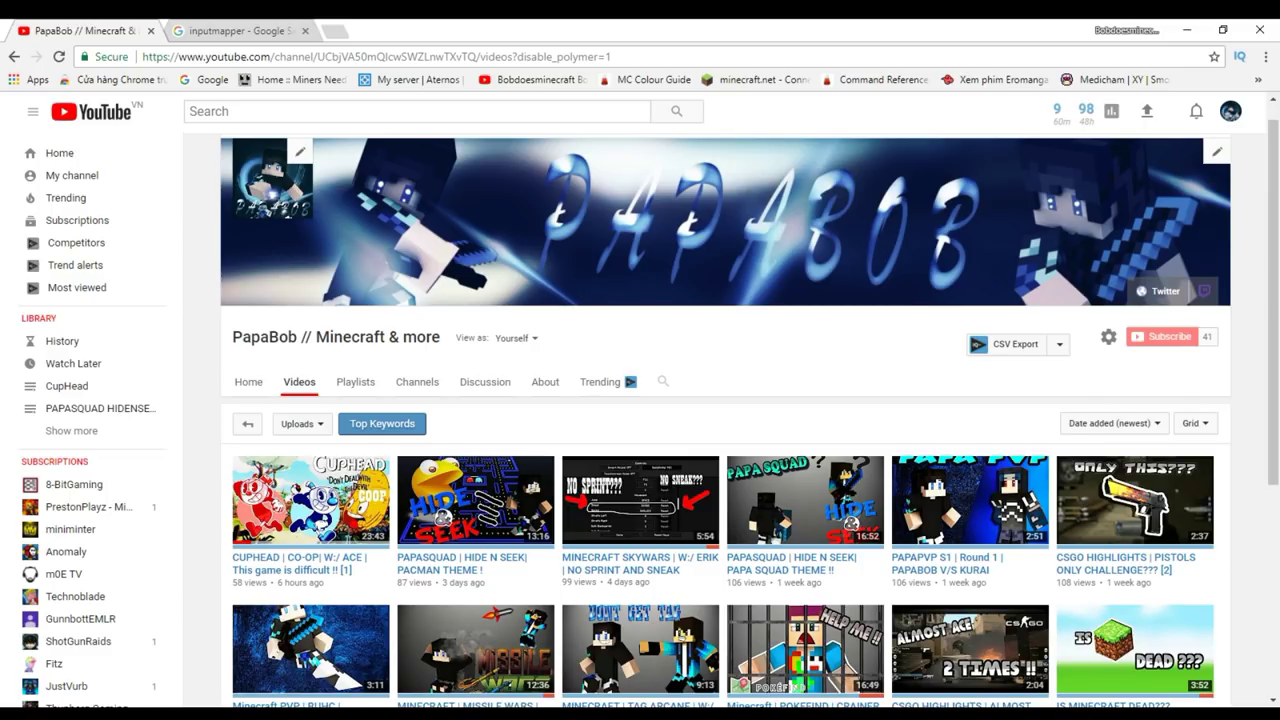
Step: Scroll through the InputMapper website's download list
scroll(700, 450, down, 3)
scroll(700, 450, up, 4)
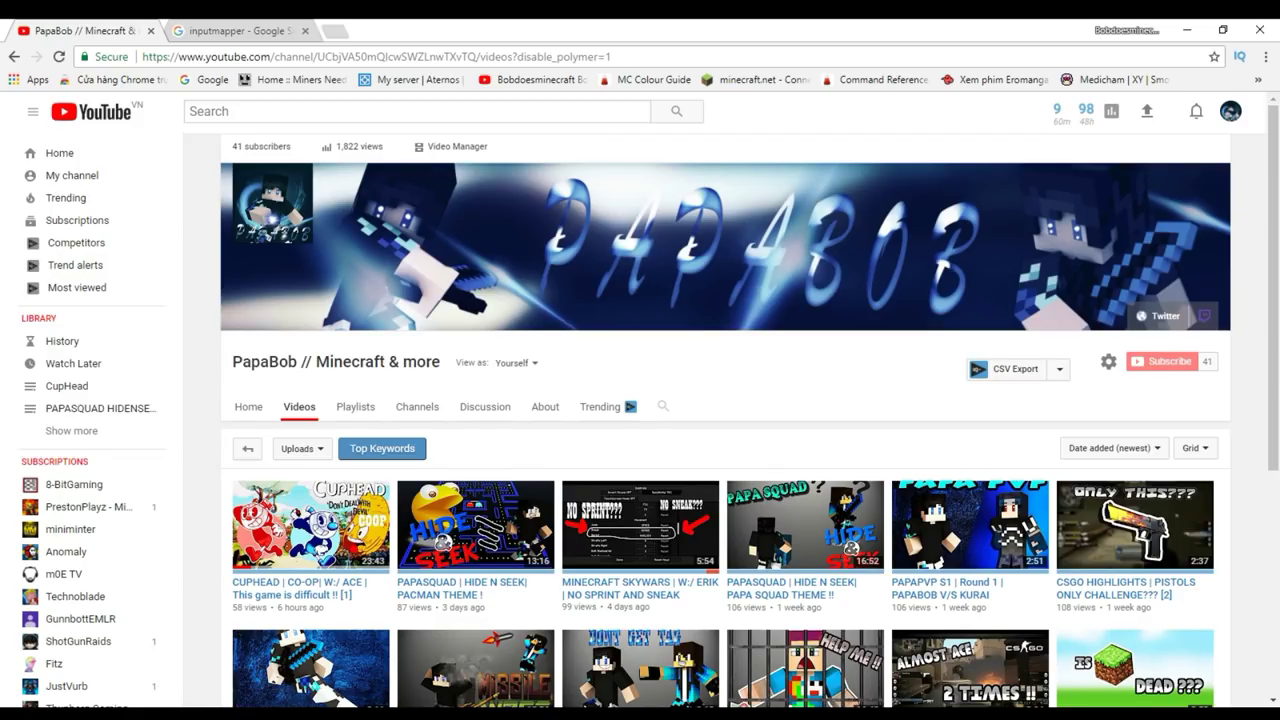
scroll(417, 440, down, 5)
scroll(417, 440, up, 6)
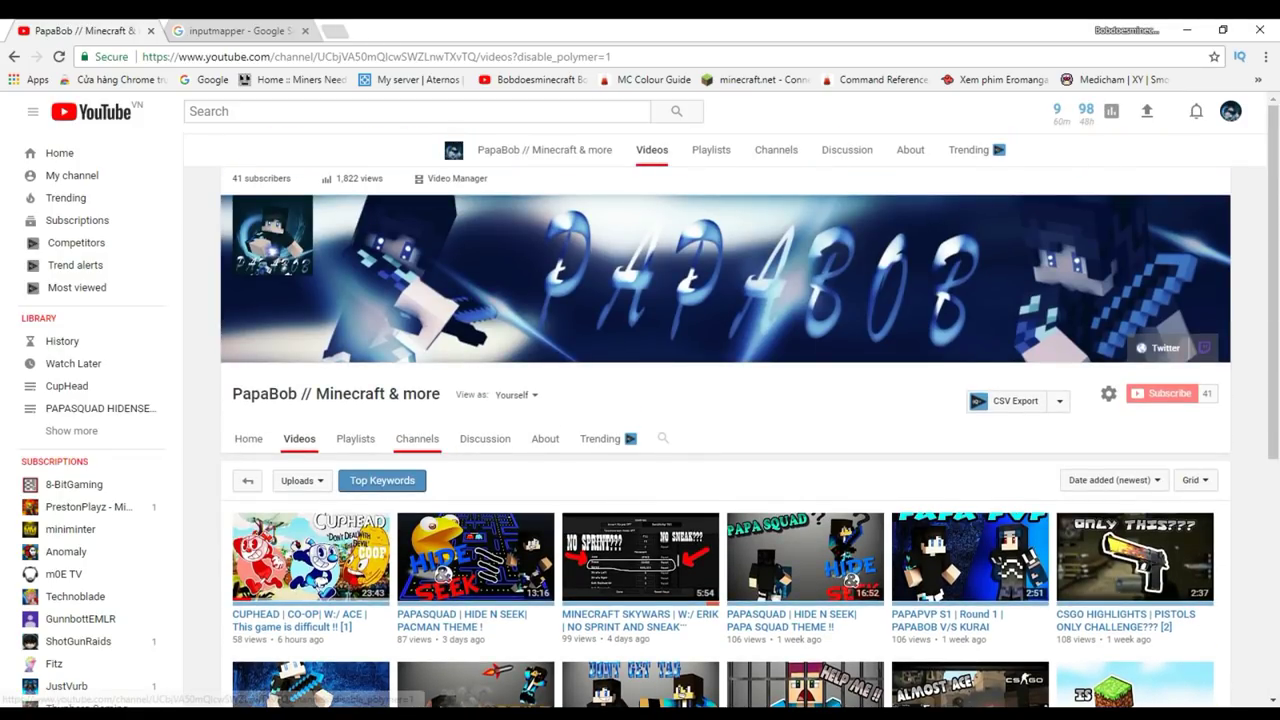
scroll(417, 440, down, 5)
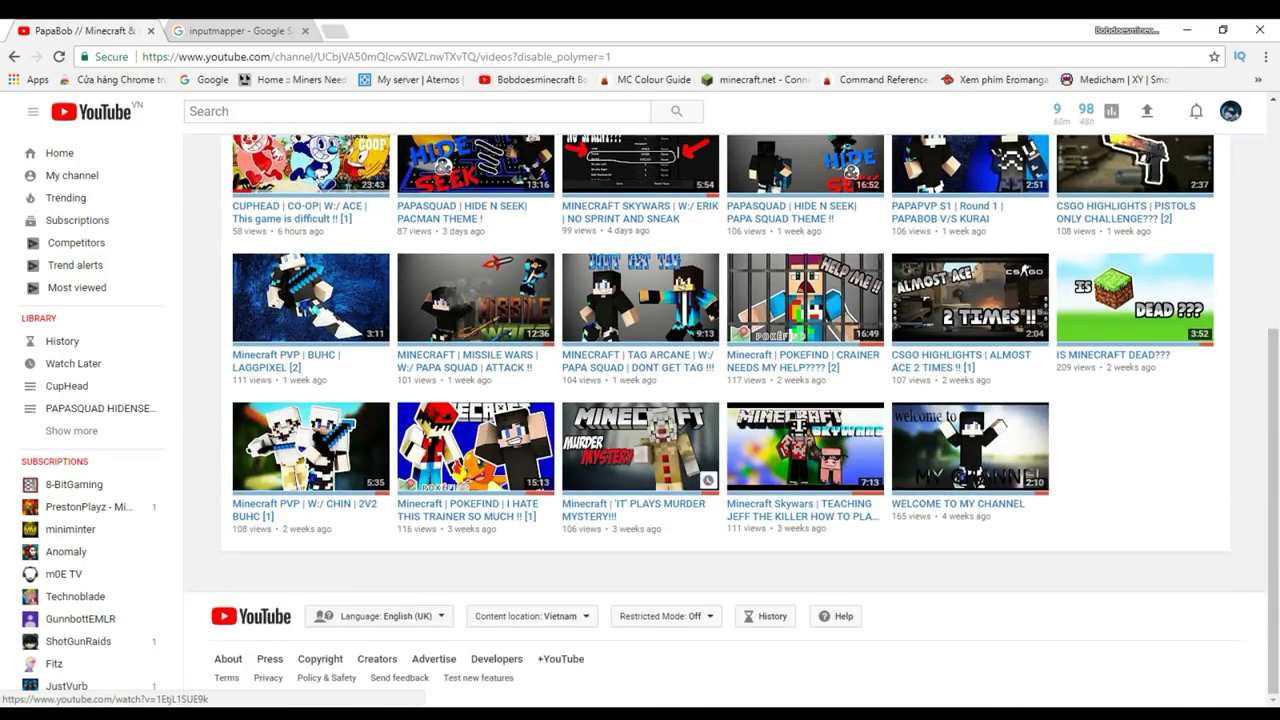
scroll(417, 440, up, 5)
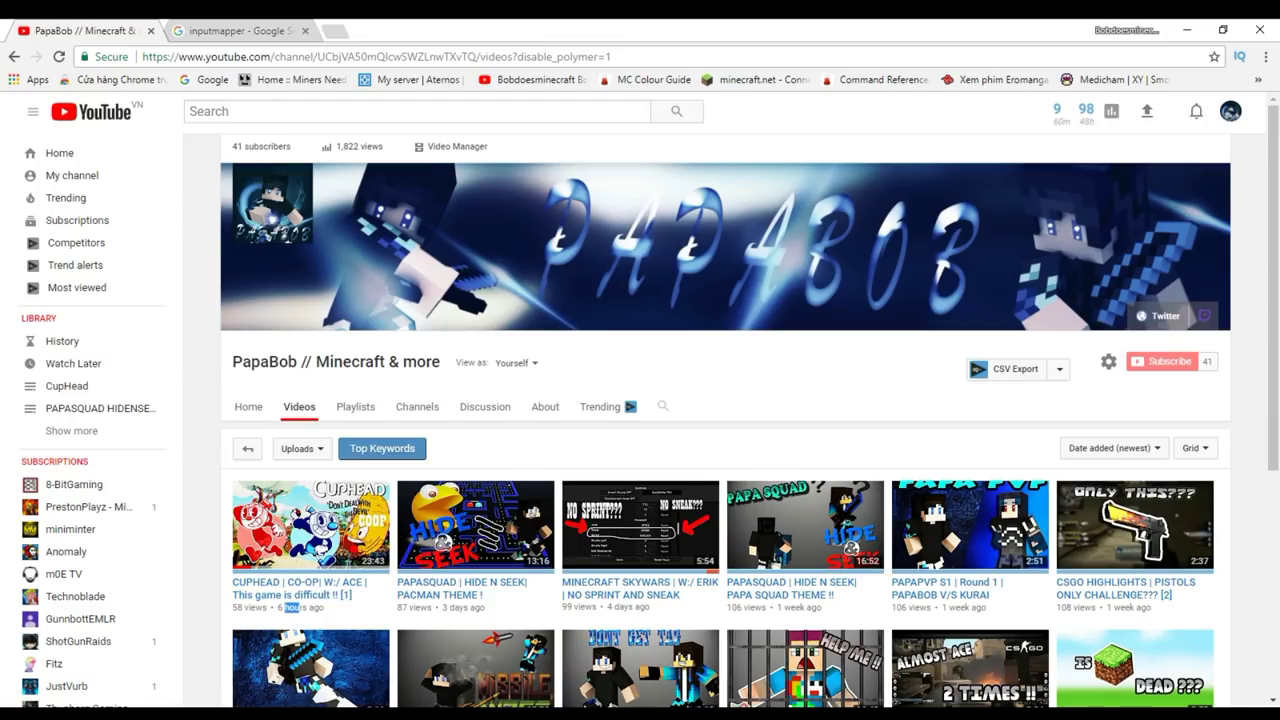
drag(285, 607, 298, 607)
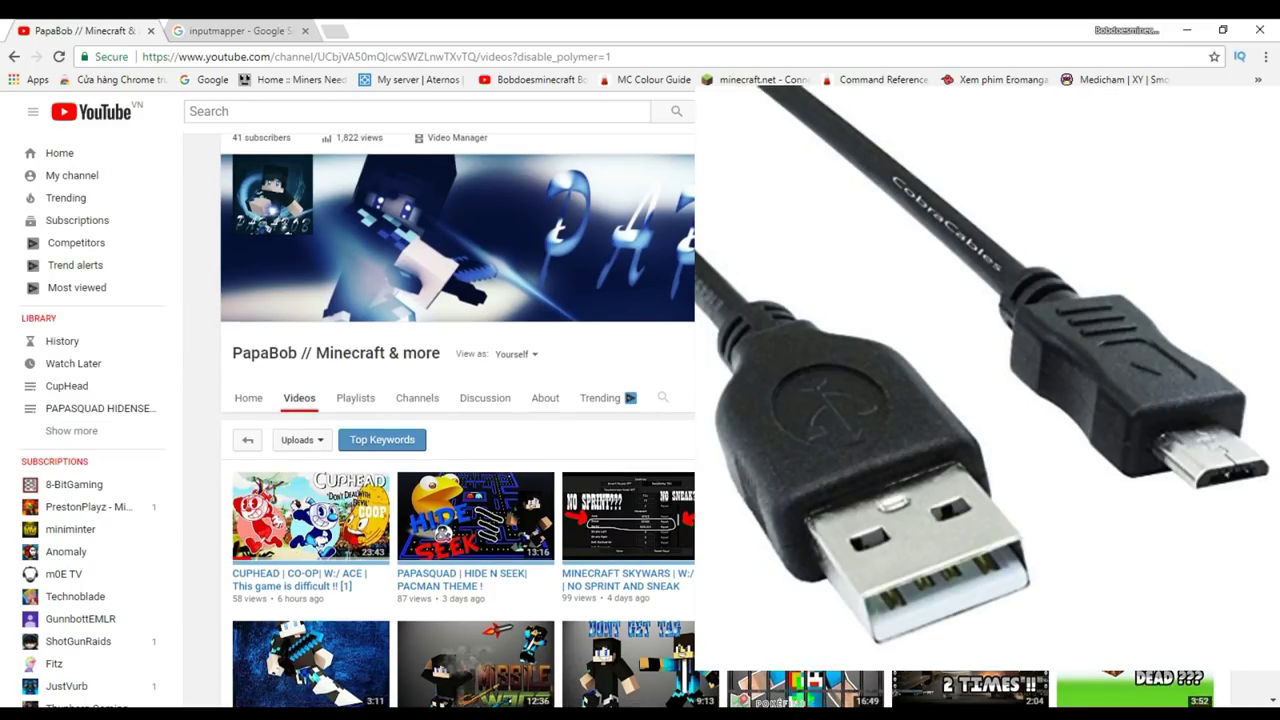
scroll(640, 400, up, 1)
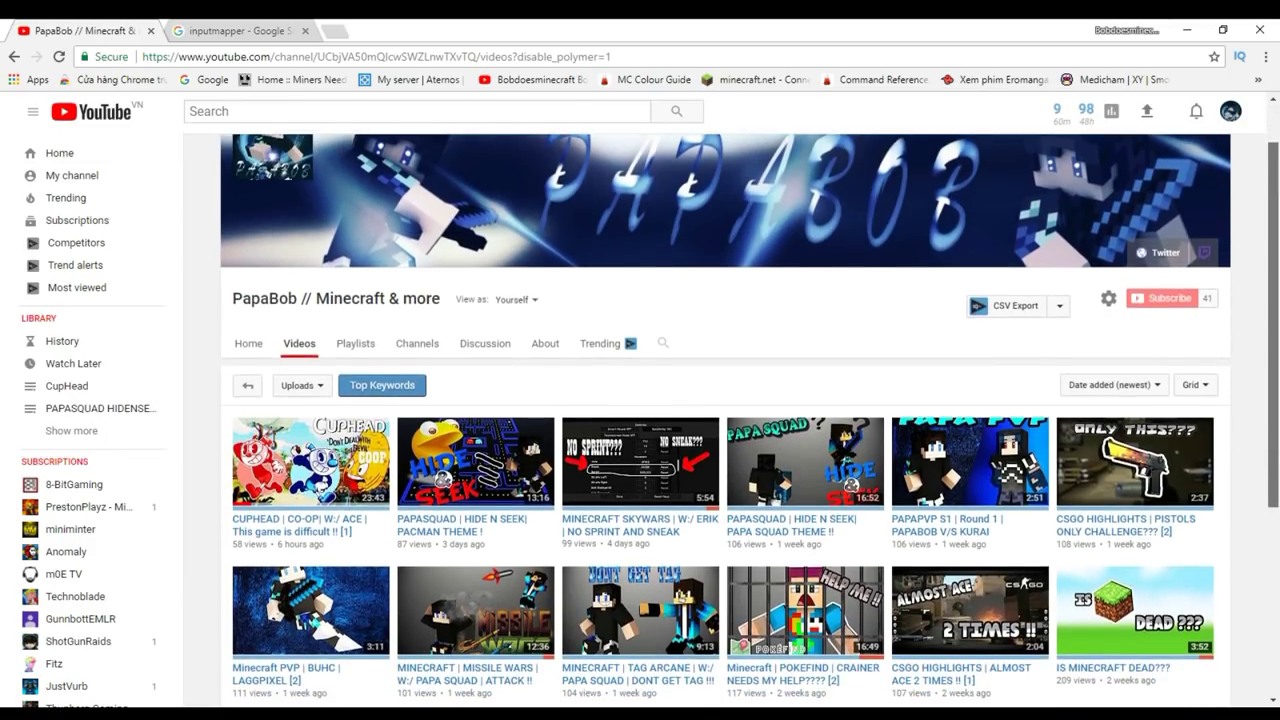
scroll(725, 250, down, 4)
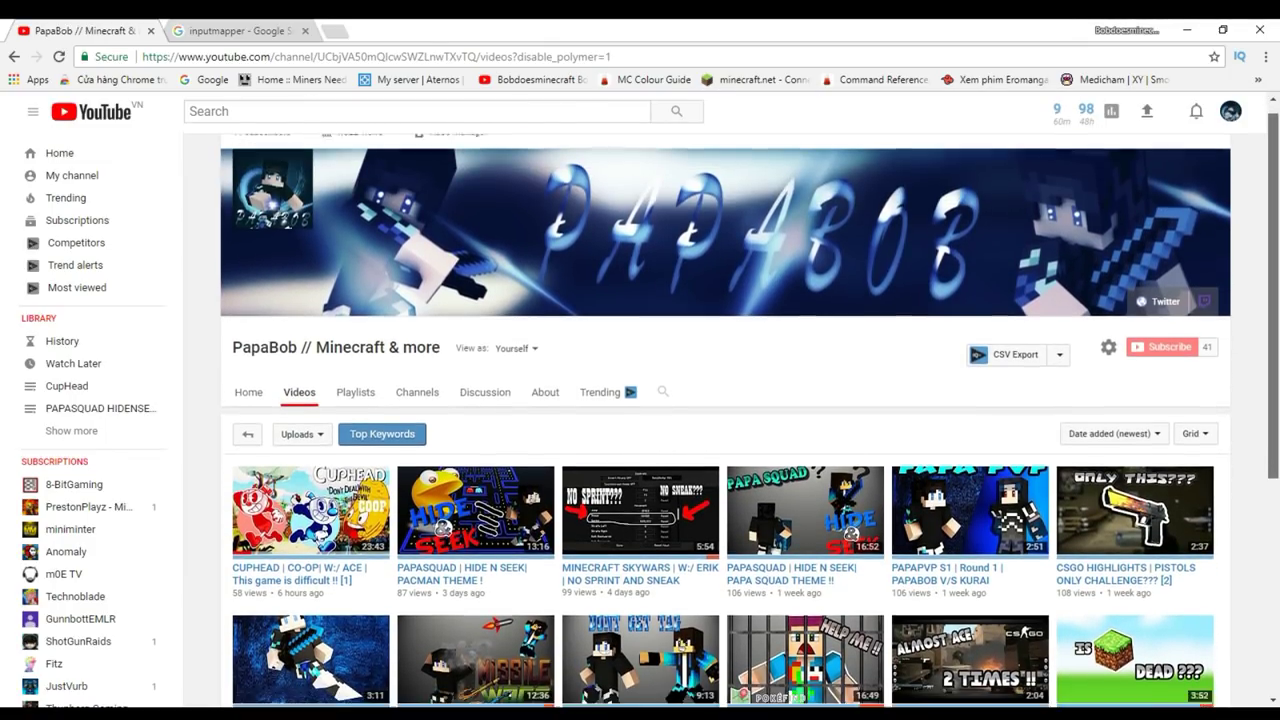
scroll(725, 250, up, 4)
scroll(725, 400, down, 2)
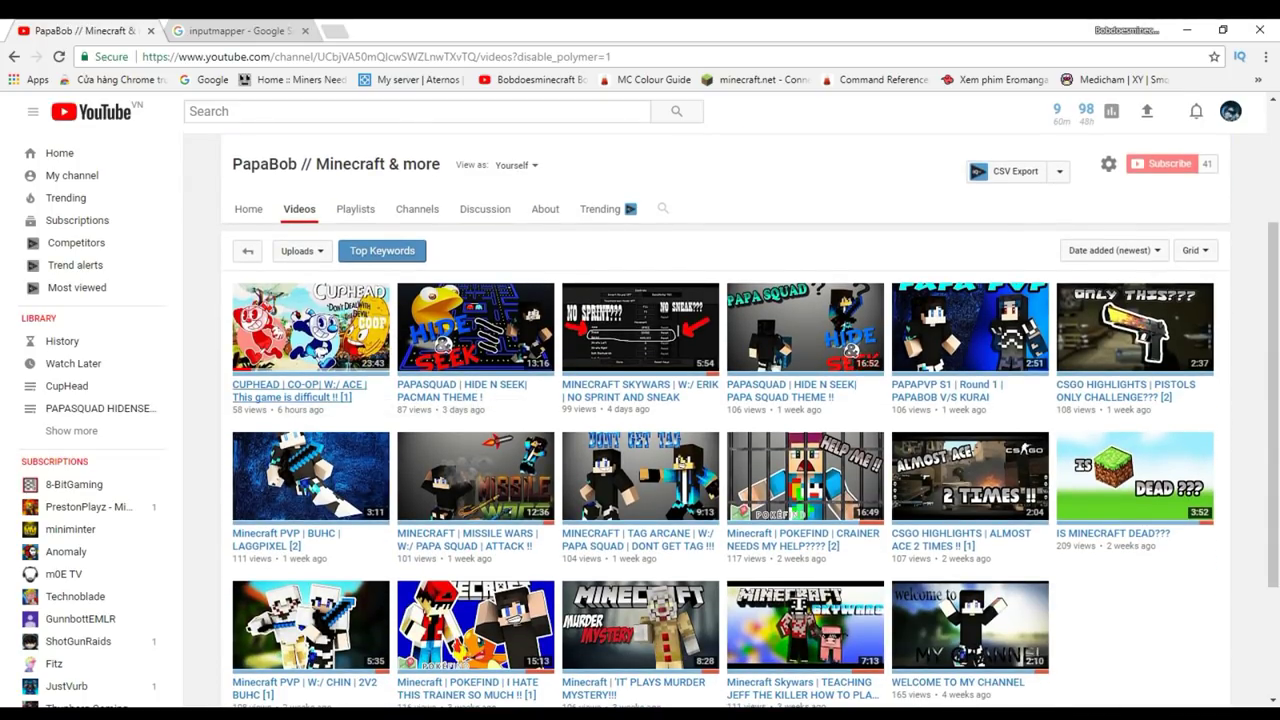
scroll(460, 390, up, 2)
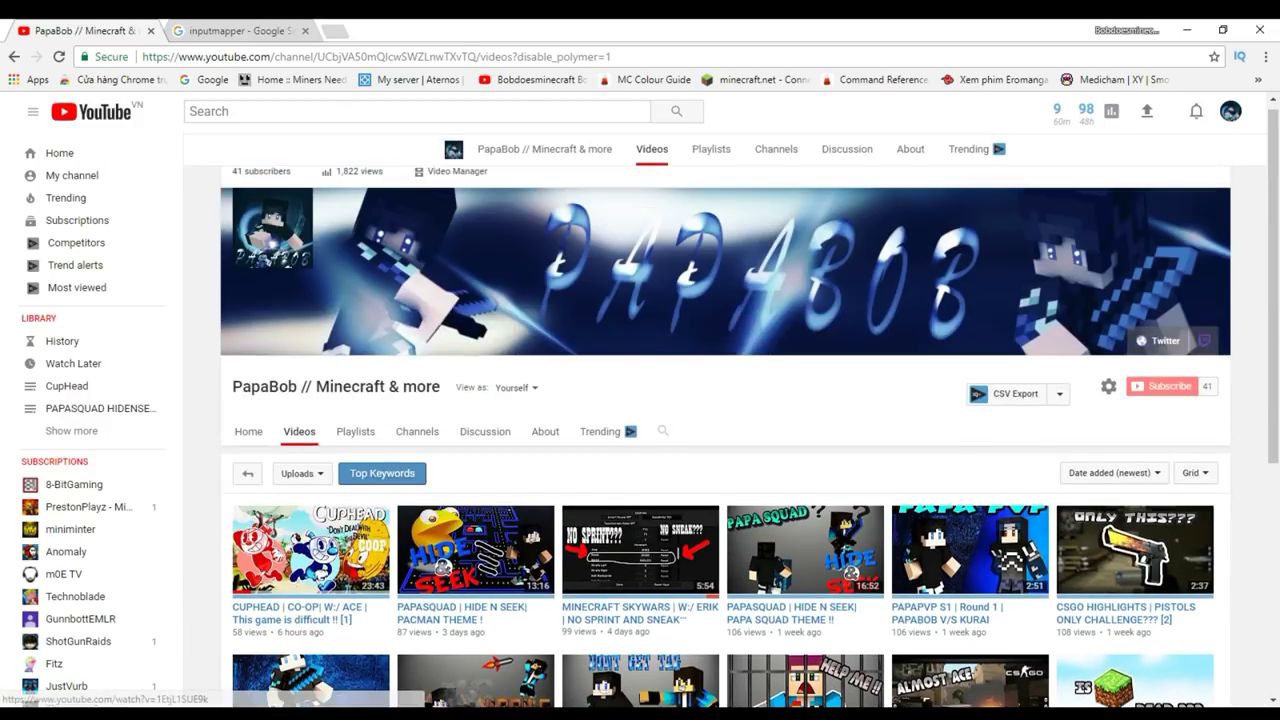
Step: Return to the InputMapper Google results, rerun the search and close the InputMapper site tab
key(ctrl+Tab)
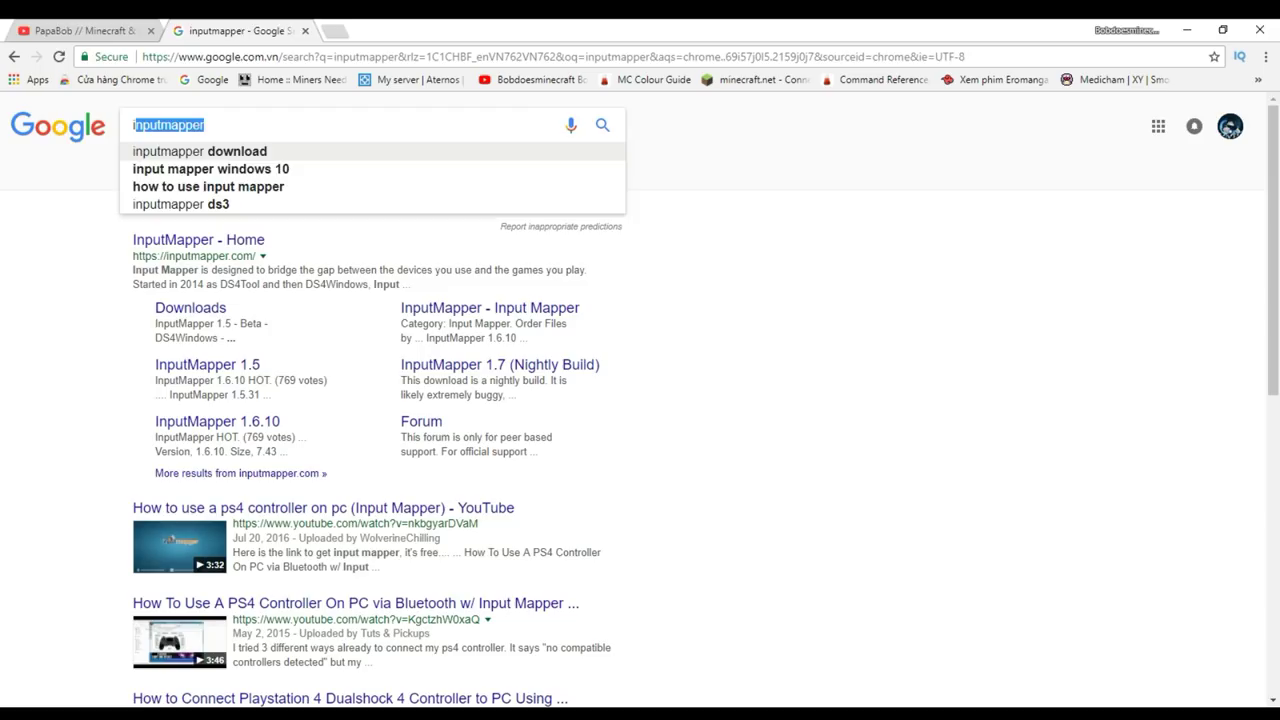
key(Return)
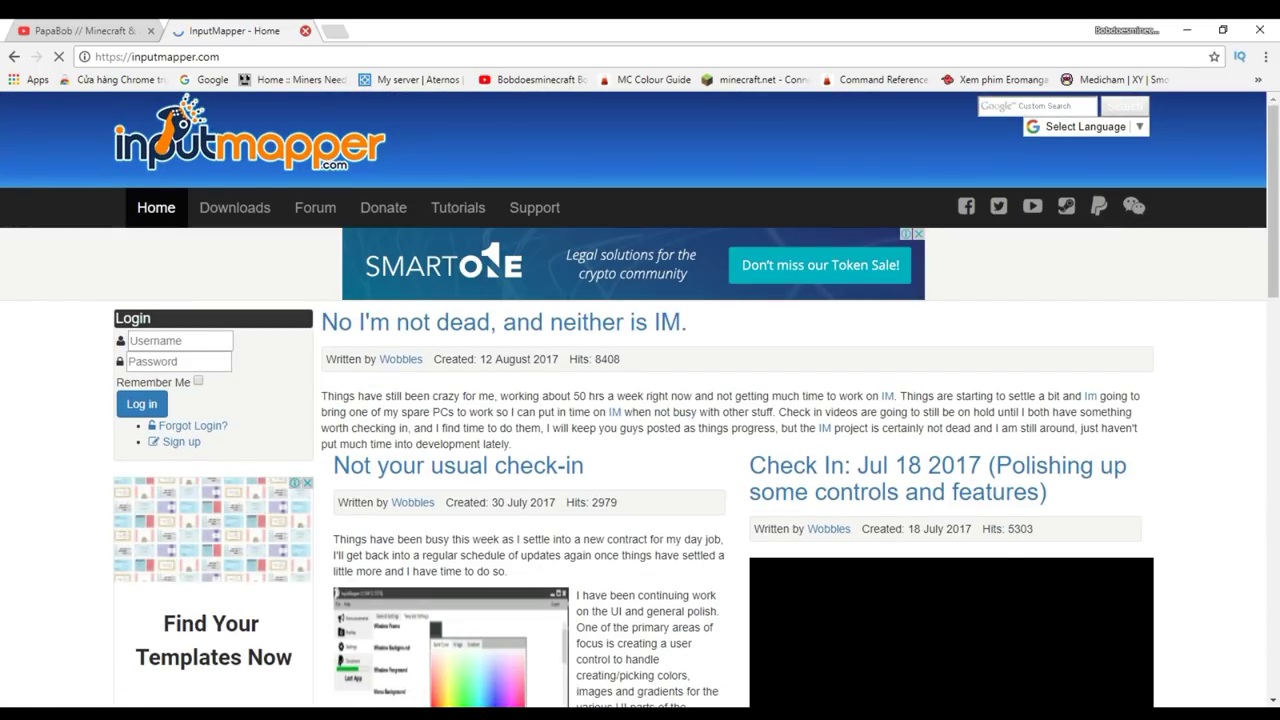
click(305, 30)
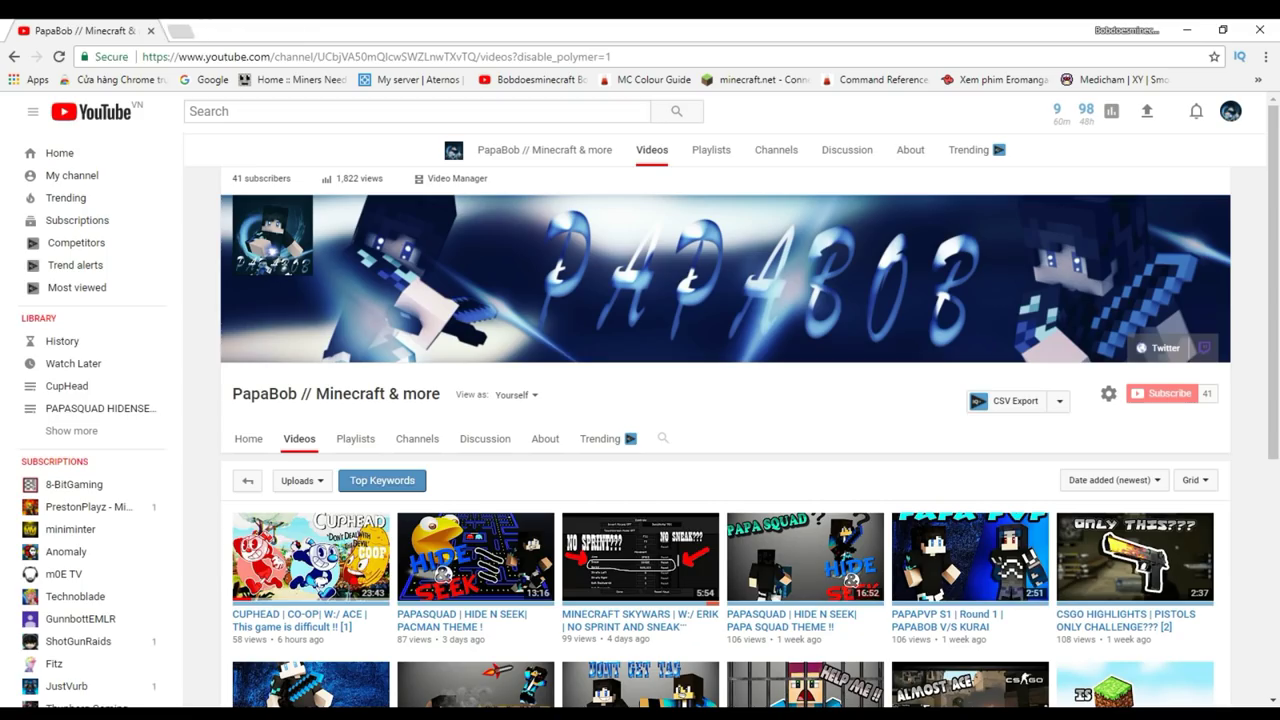
Step: Minimize Chrome and the Discord window to reveal the desktop shortcuts
click(1187, 30)
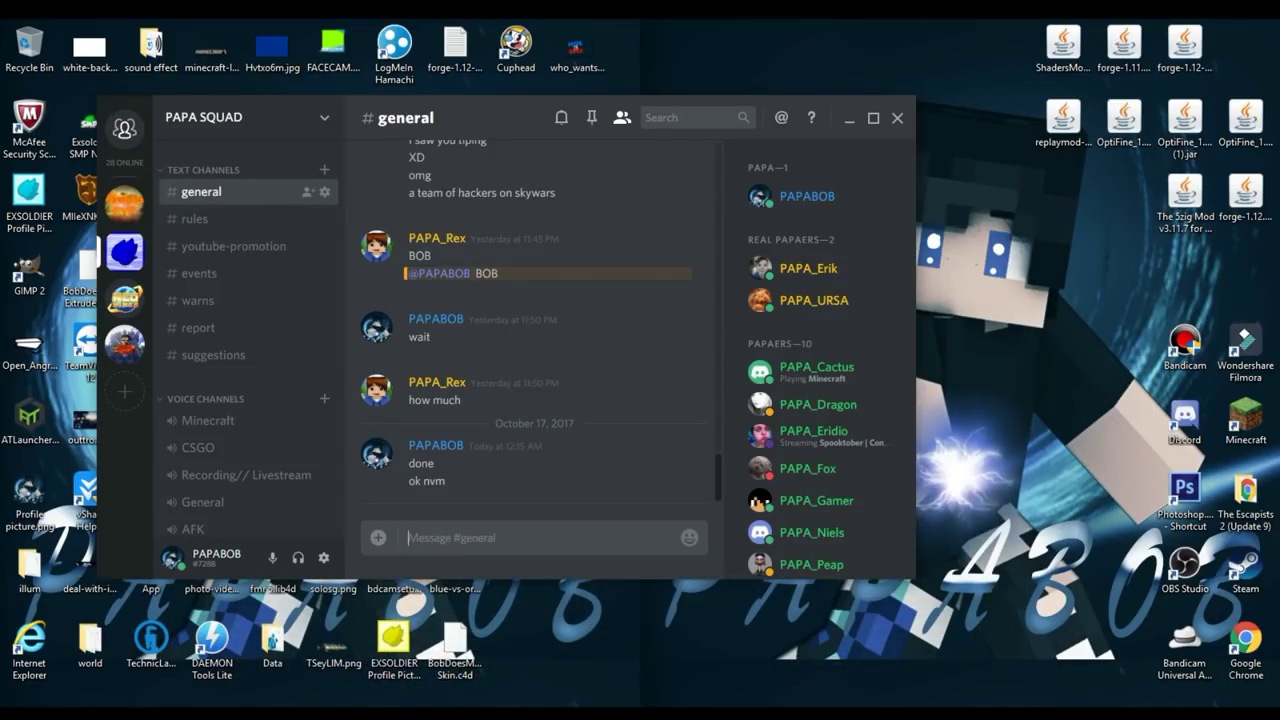
click(849, 117)
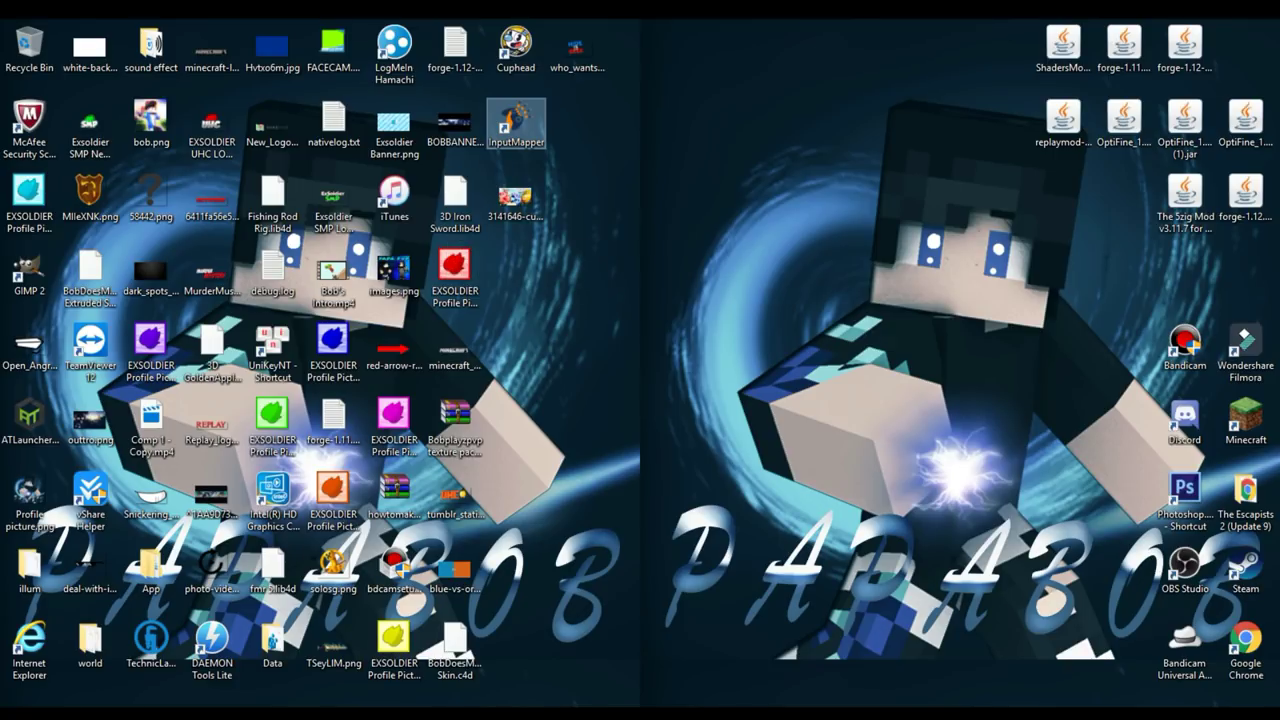
Step: Launch InputMapper from the desktop, wait for Controller 1 to connect, then minimize it
double_click(515, 120)
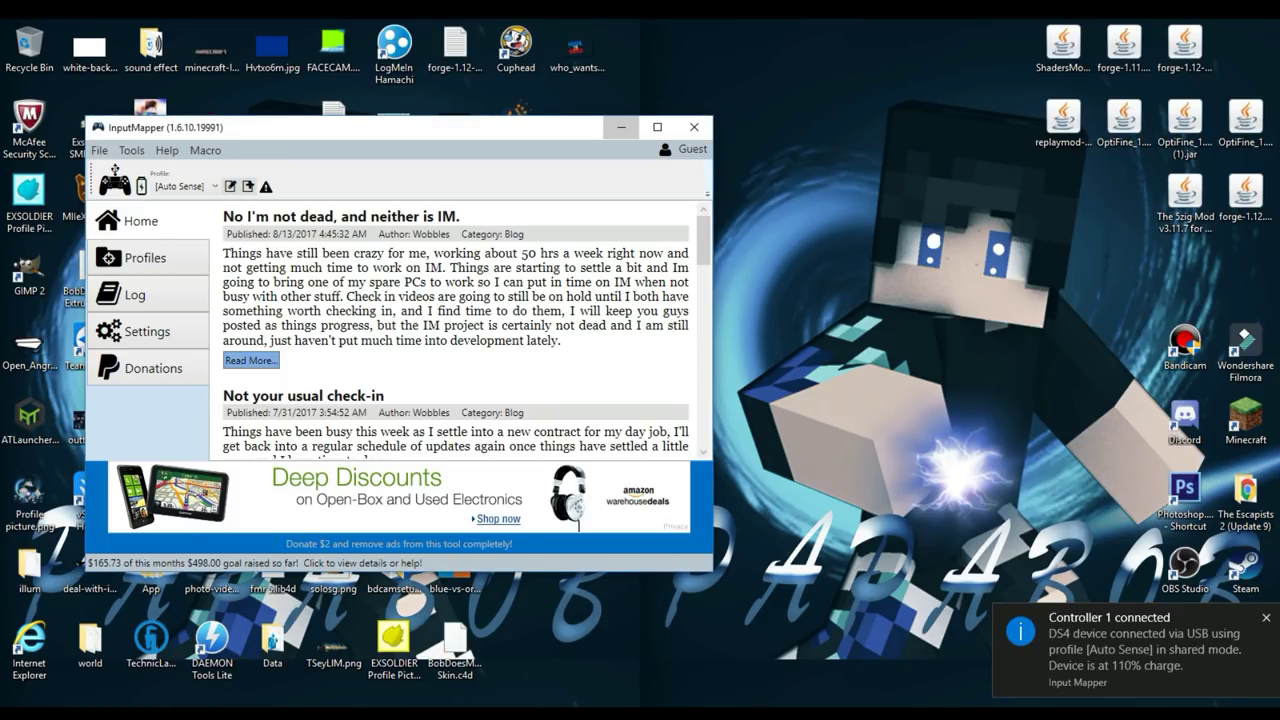
click(620, 127)
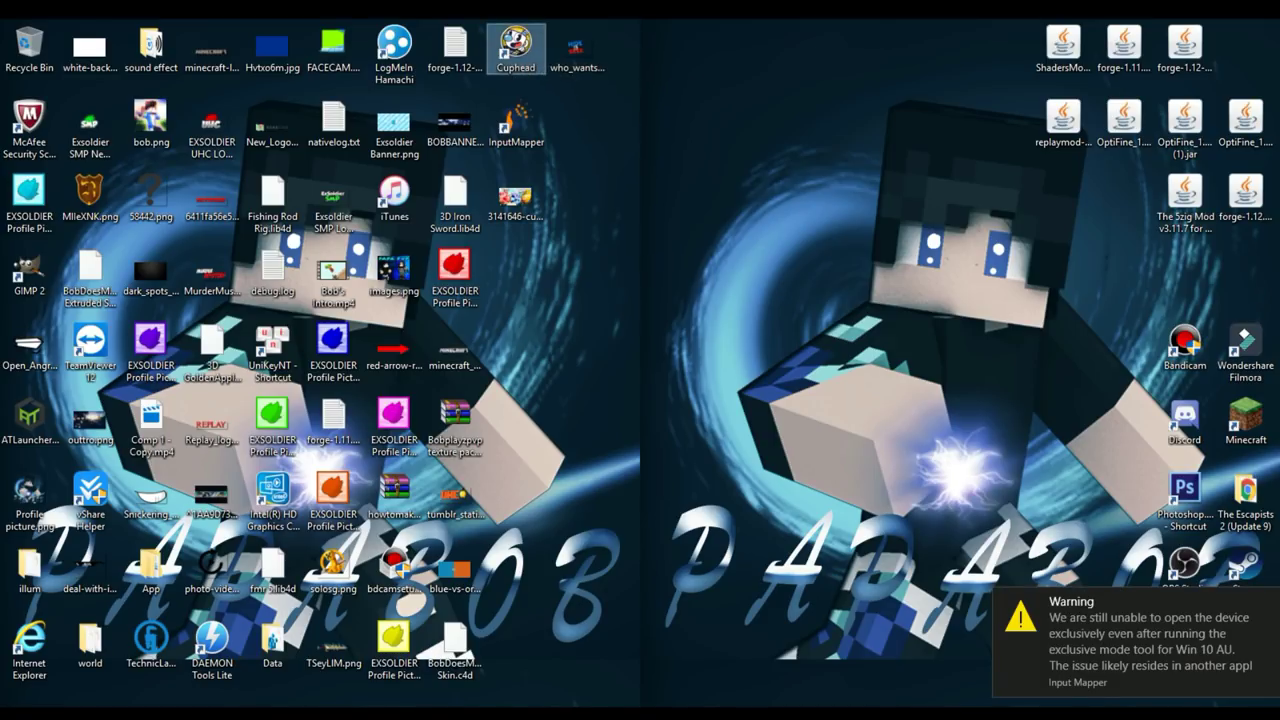
Step: Launch Cuphead and go through Options to the Controls settings
double_click(516, 45)
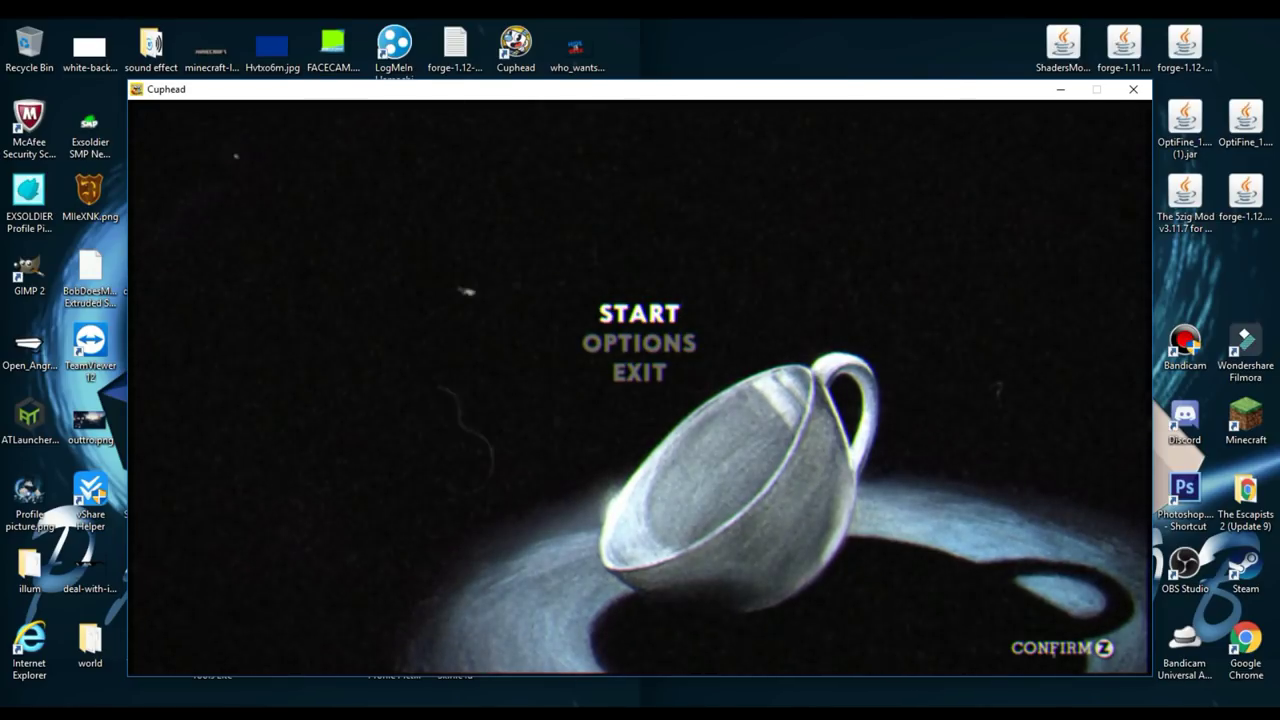
key(Down)
key(z)
key(Down)
key(Down)
key(z)
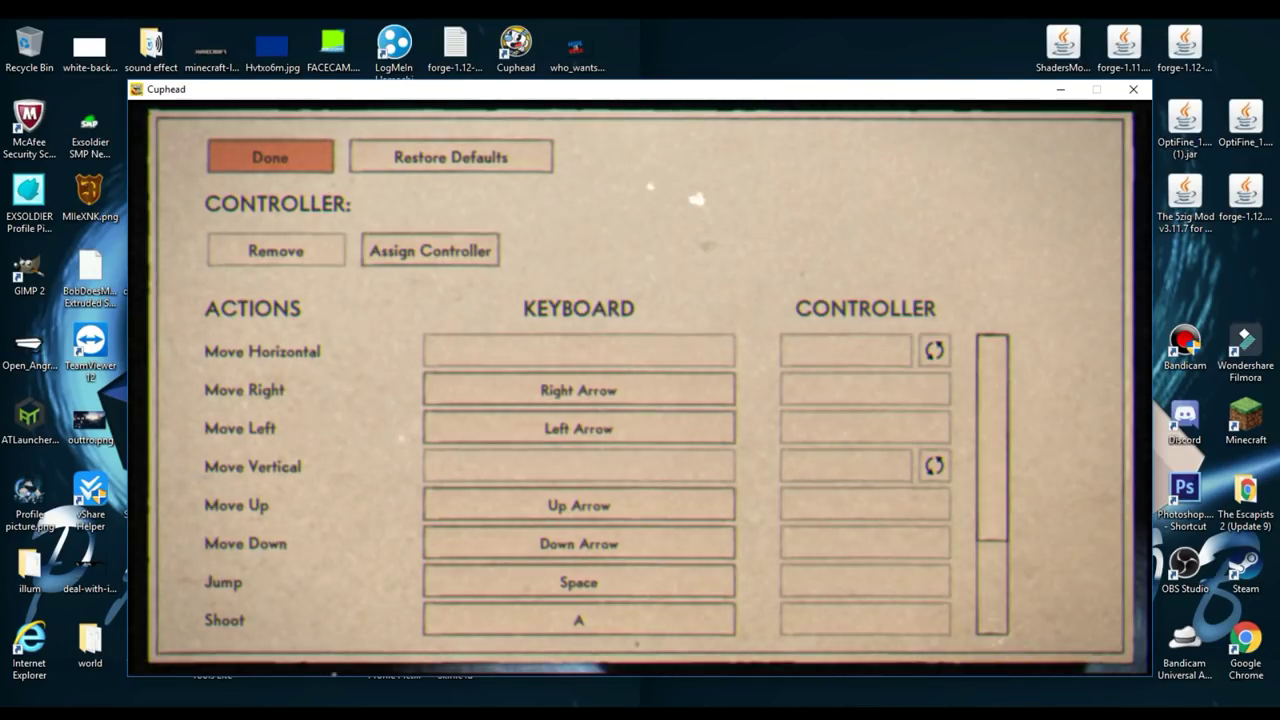
Step: Assign the PS4 controller so D-Pad, Cross and Square map to movement, jump and shoot
key(Down)
key(Right)
key(Left)
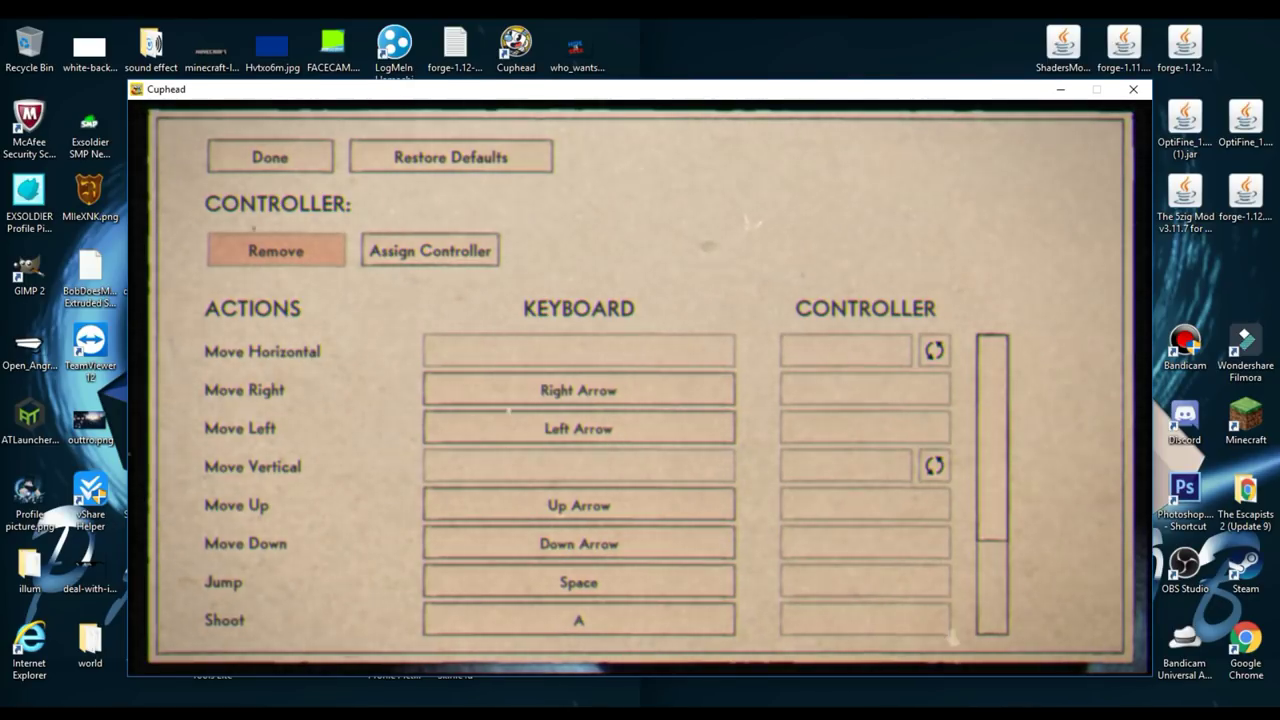
key(Right)
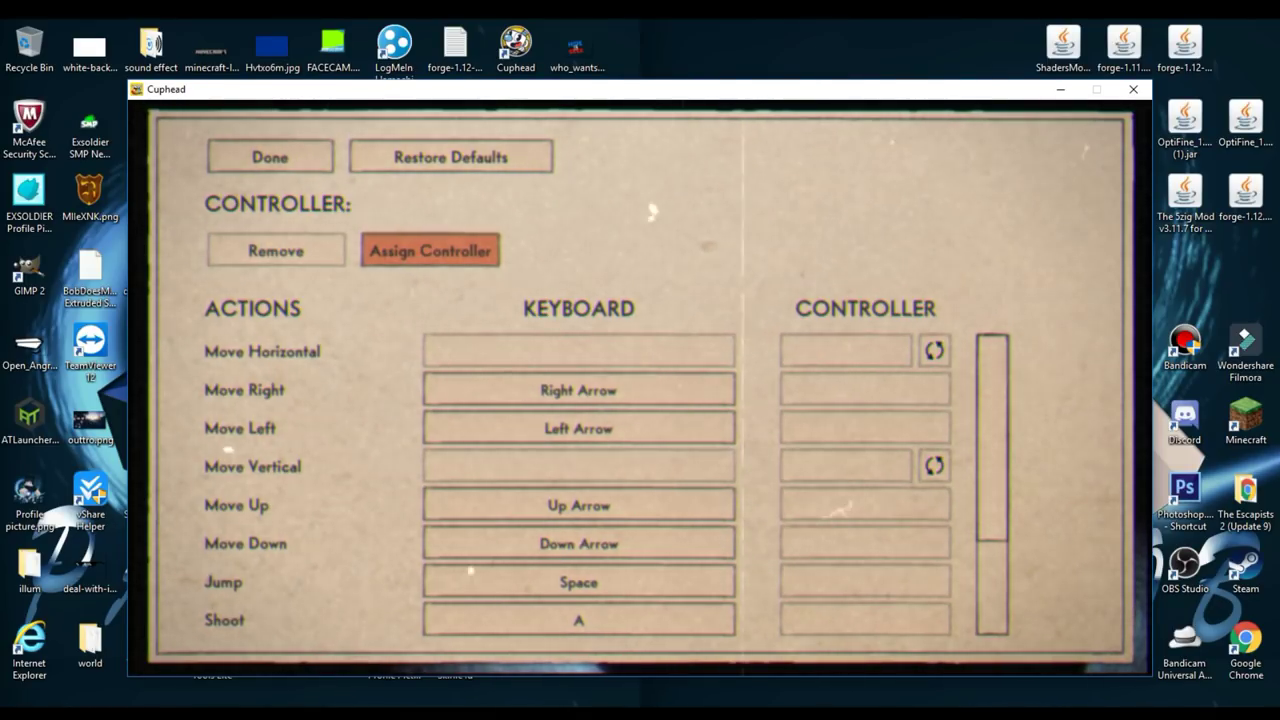
key(z)
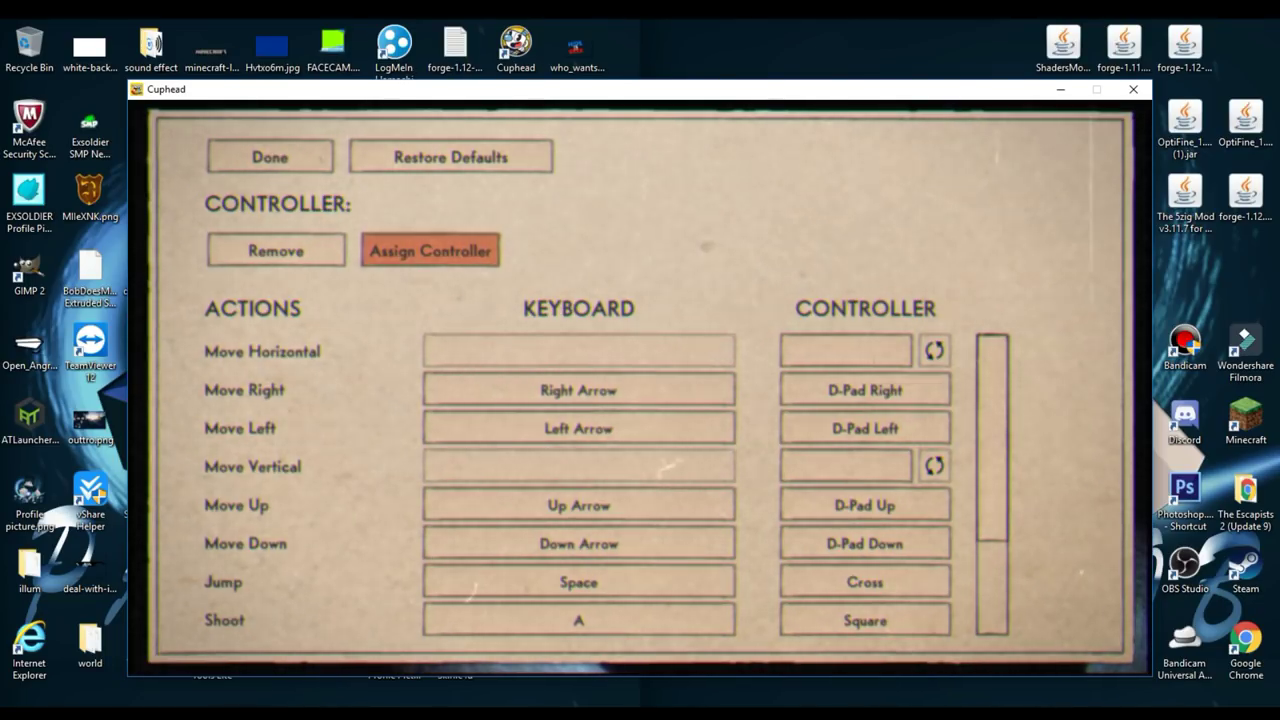
Step: Back out to the title menu and load the Cuphead A save slot
key(Escape)
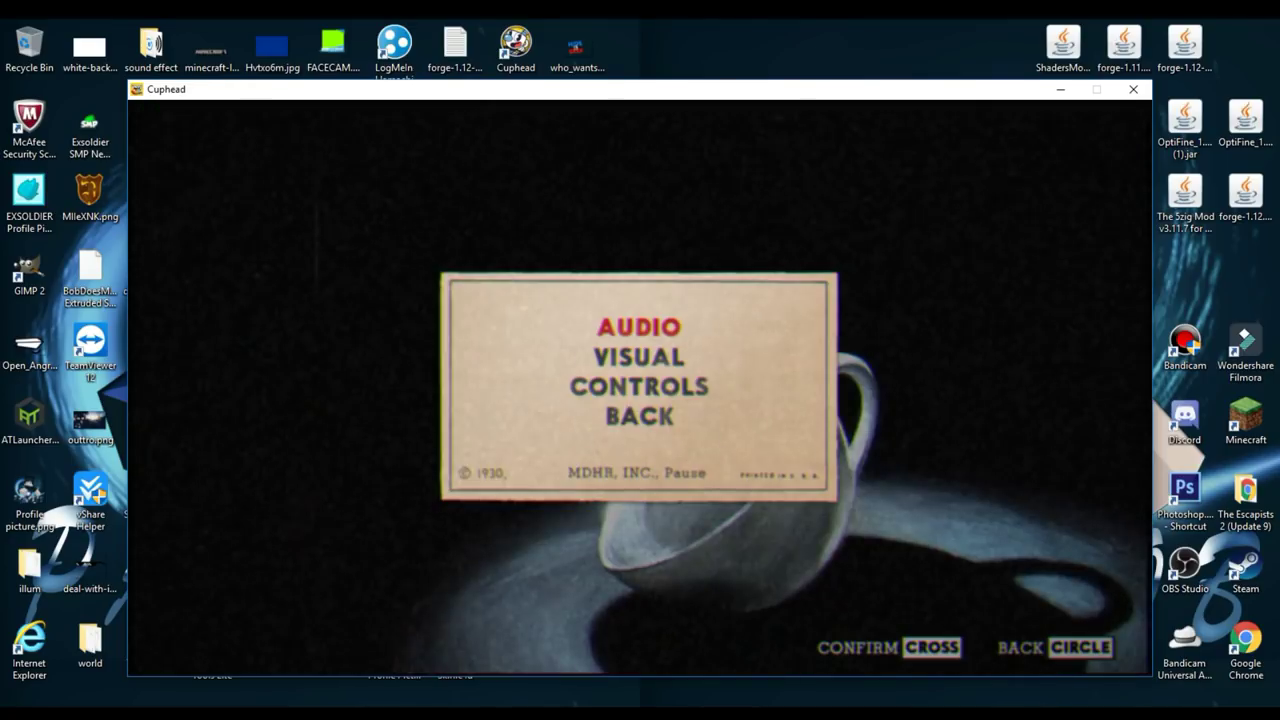
key(Escape)
key(Return)
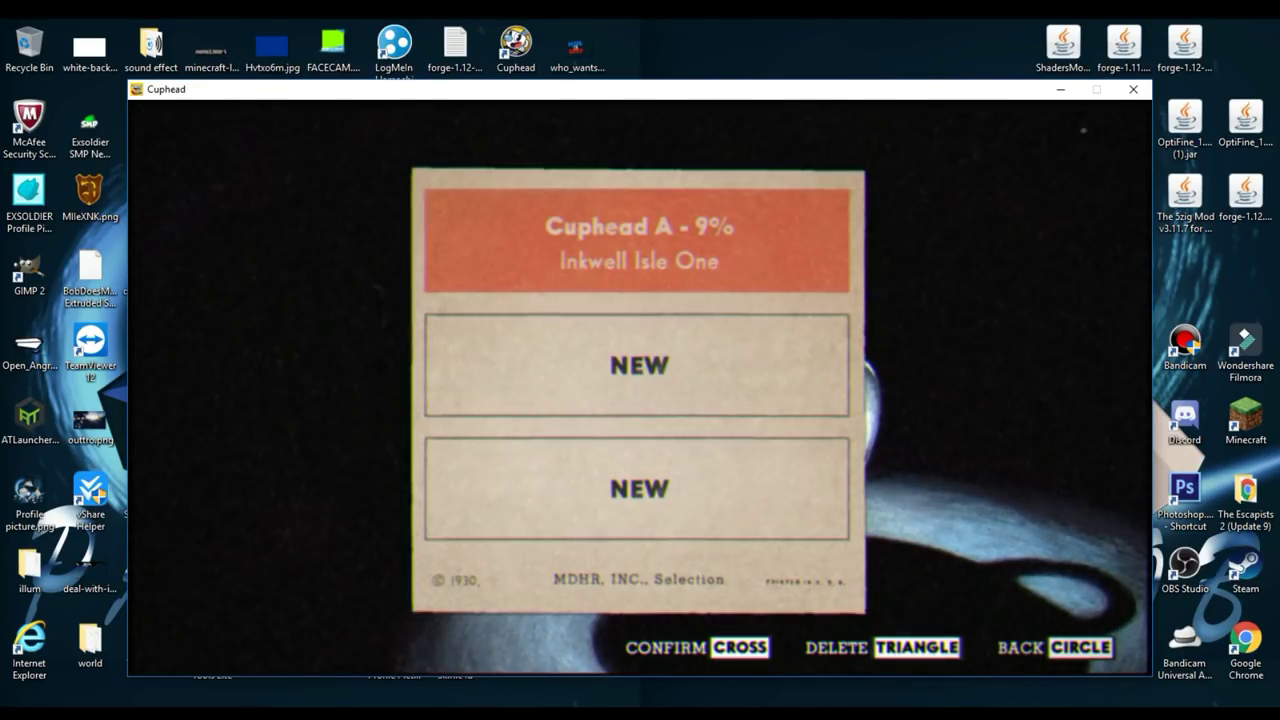
key(Return)
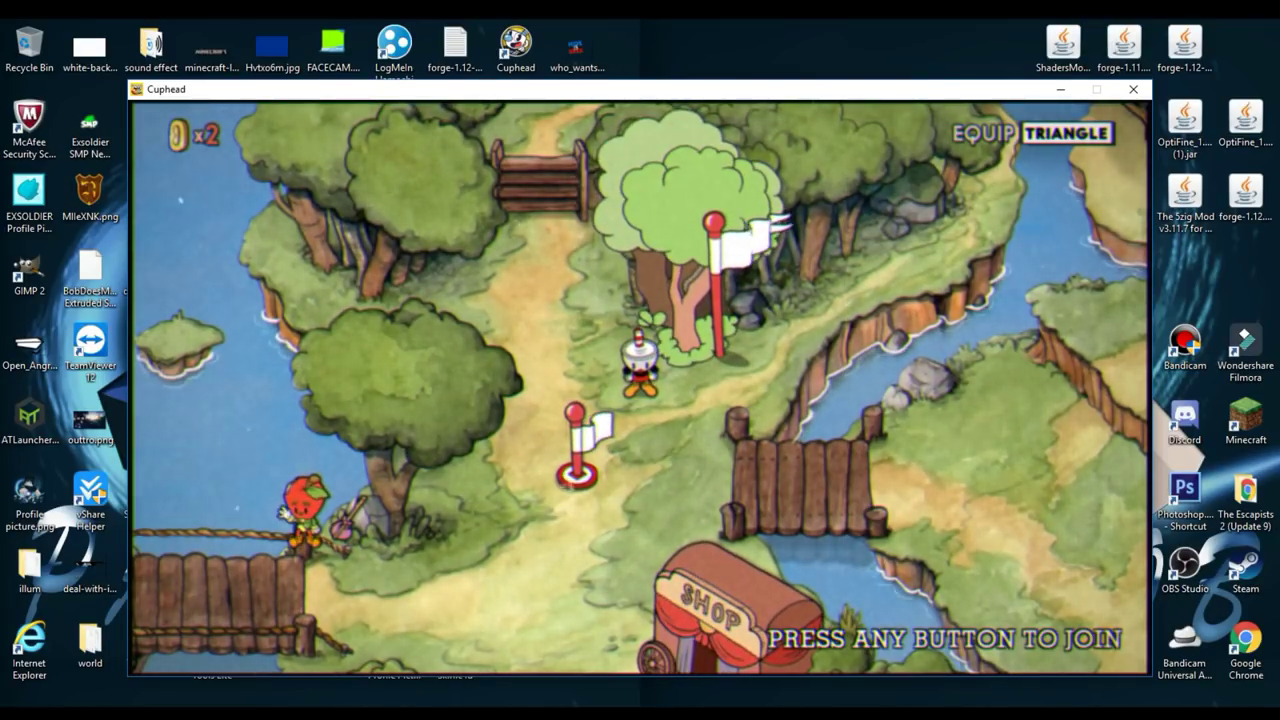
Step: Join Mugman as player two and walk both characters across the Inkwell Isle map
key(Return)
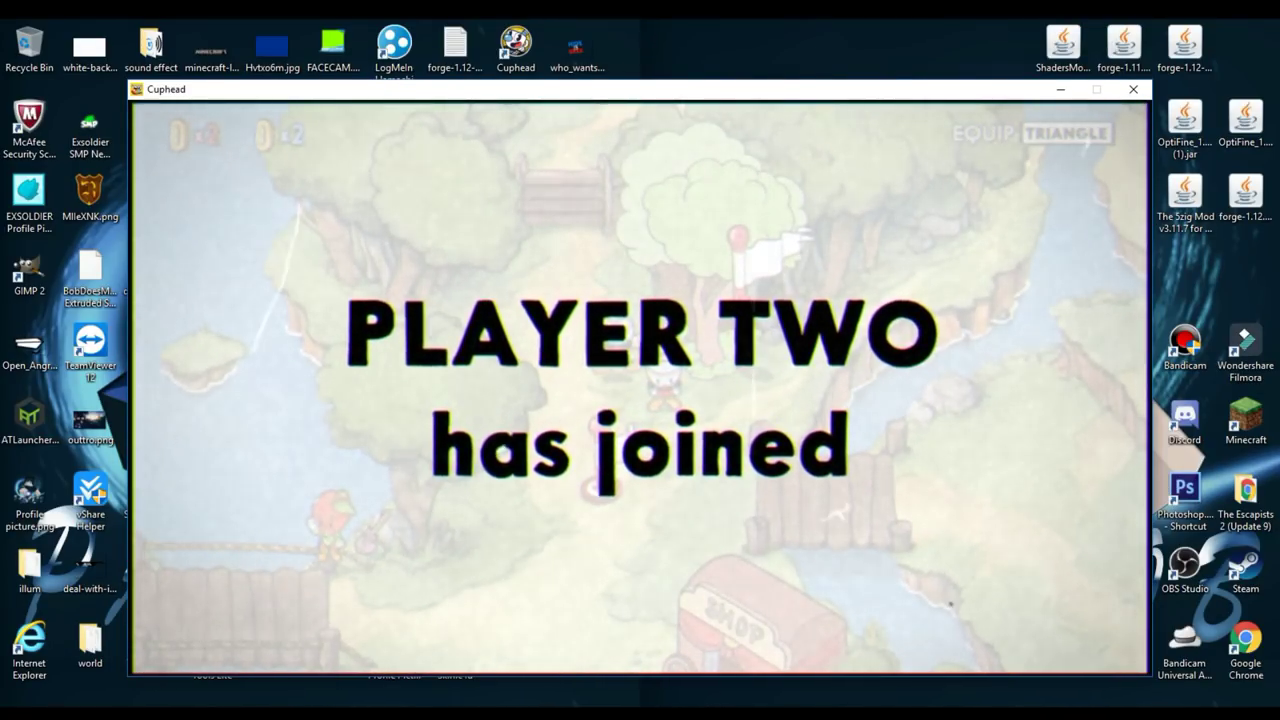
key(Down)
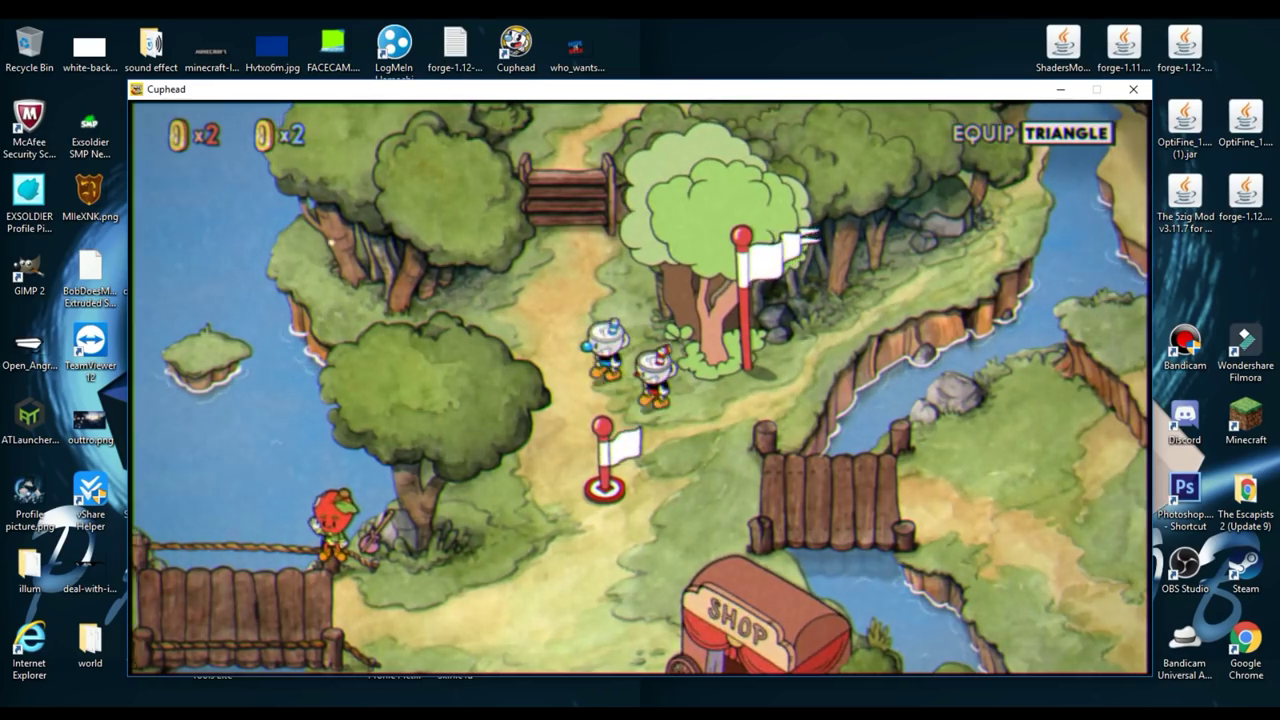
key(Left)
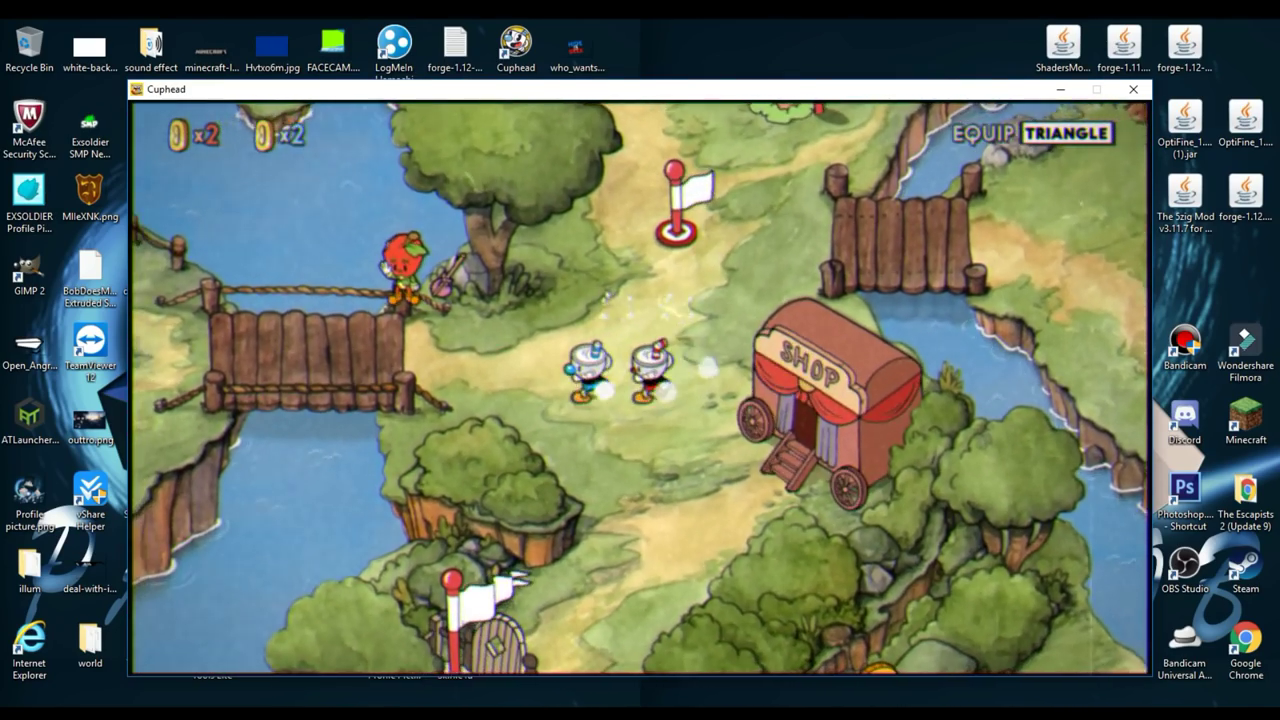
key(Right)
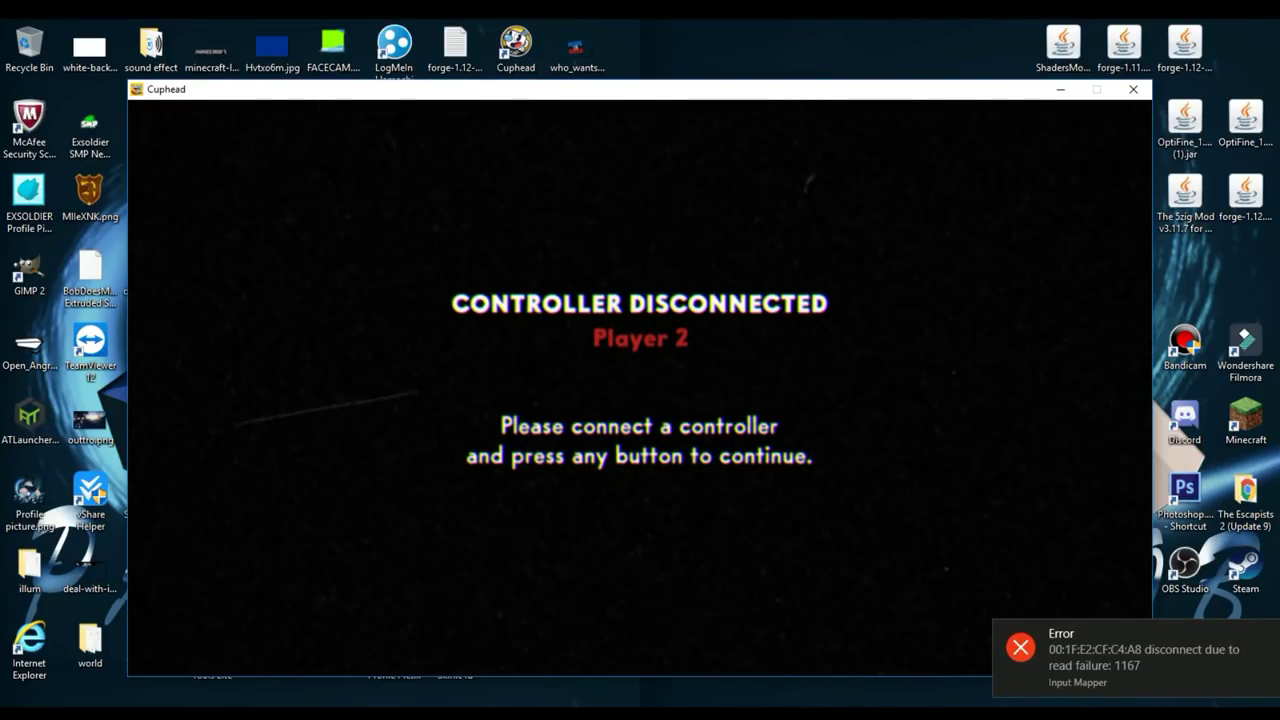
Step: Dismiss the Controller Disconnected notice and walk Mugman to the apple character and back
key(Return)
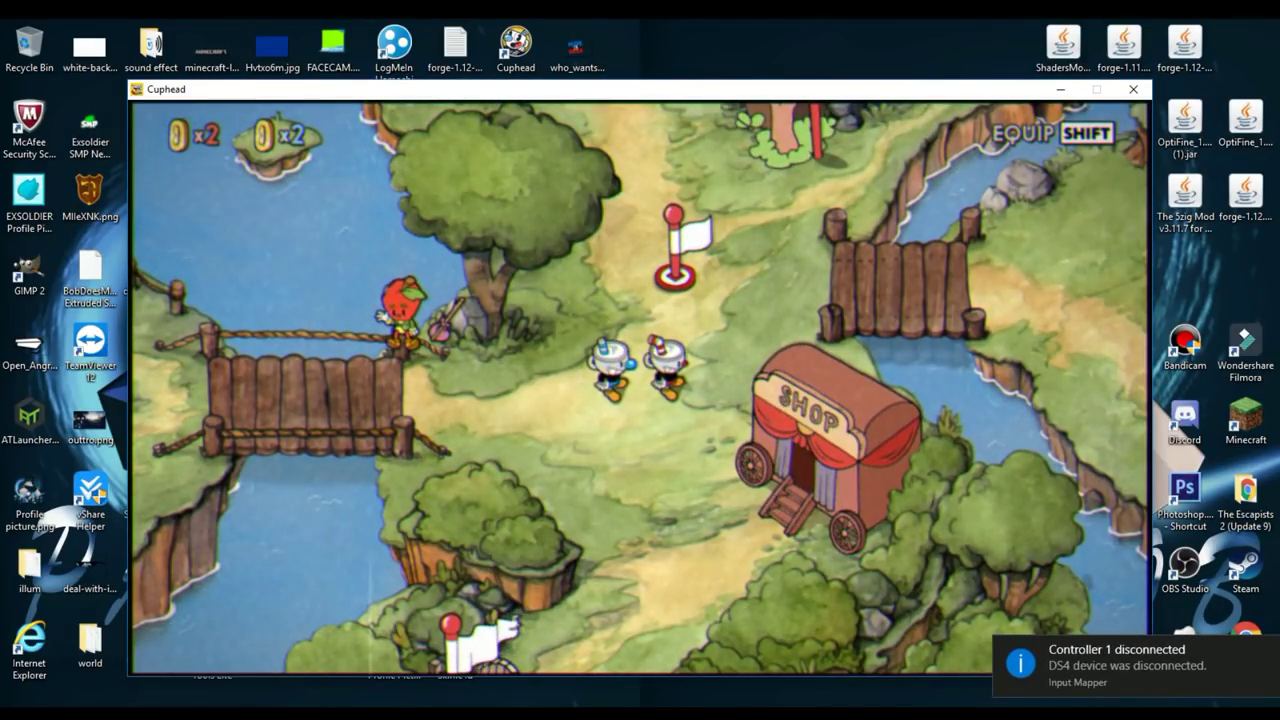
key(Up)
key(Right)
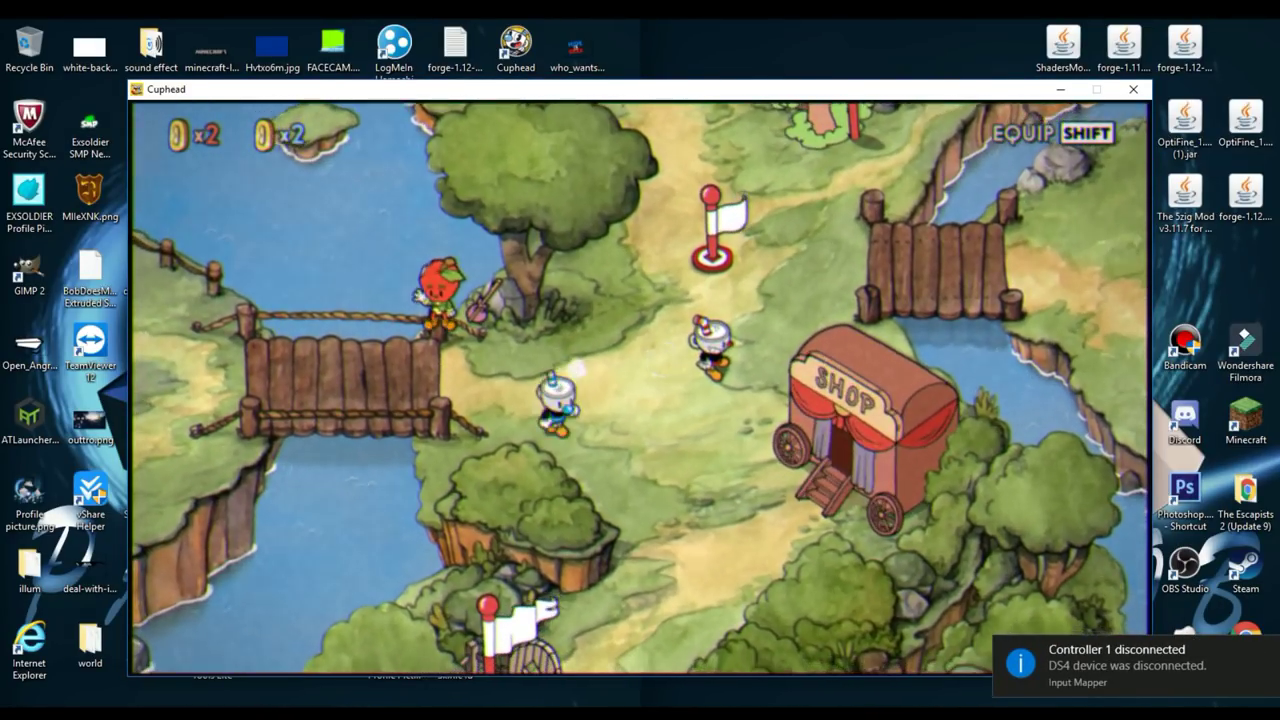
key(Up)
key(Left)
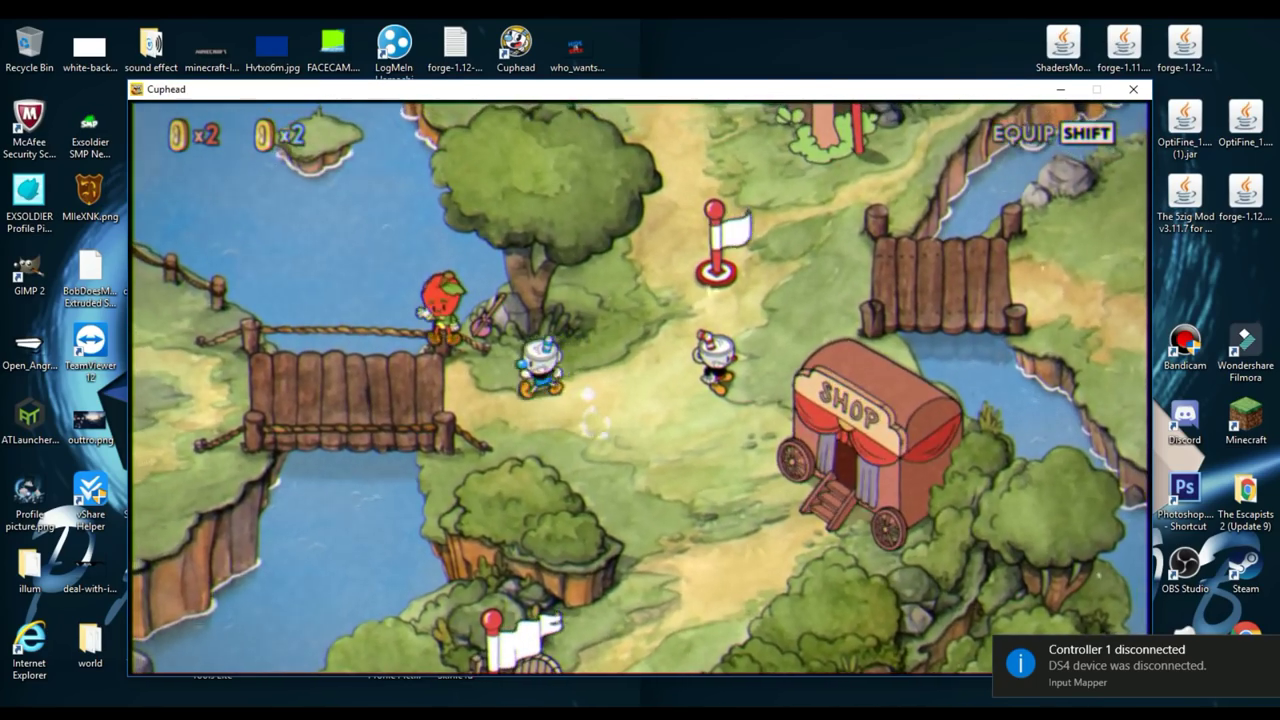
key(Right)
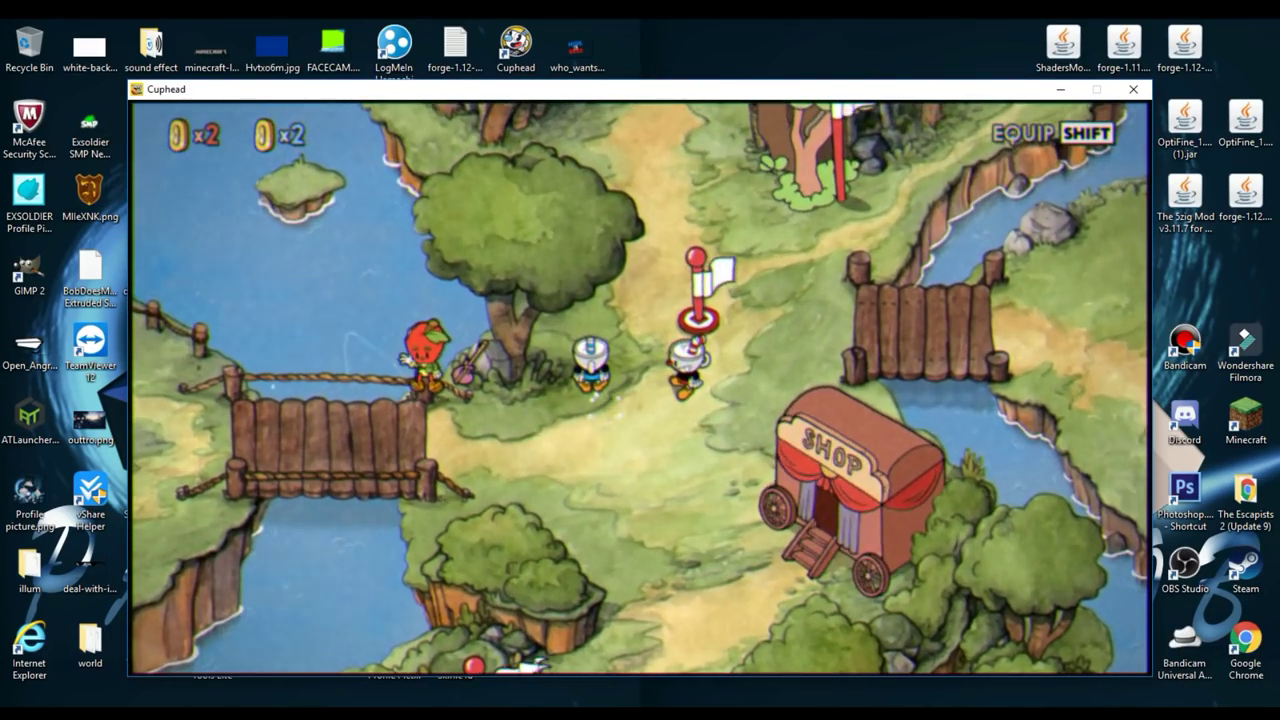
Step: Walk Cuphead up to the level flag and back down with the arrow keys
key(Right)
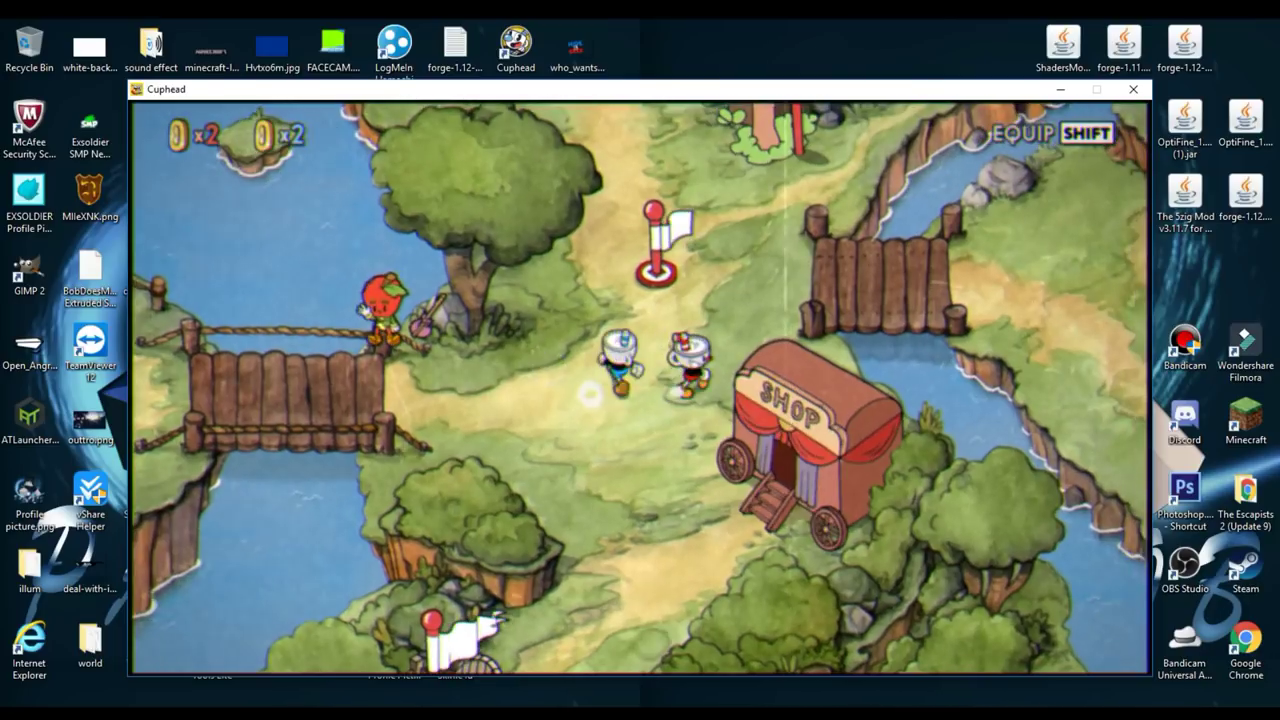
key(Up)
key(Left)
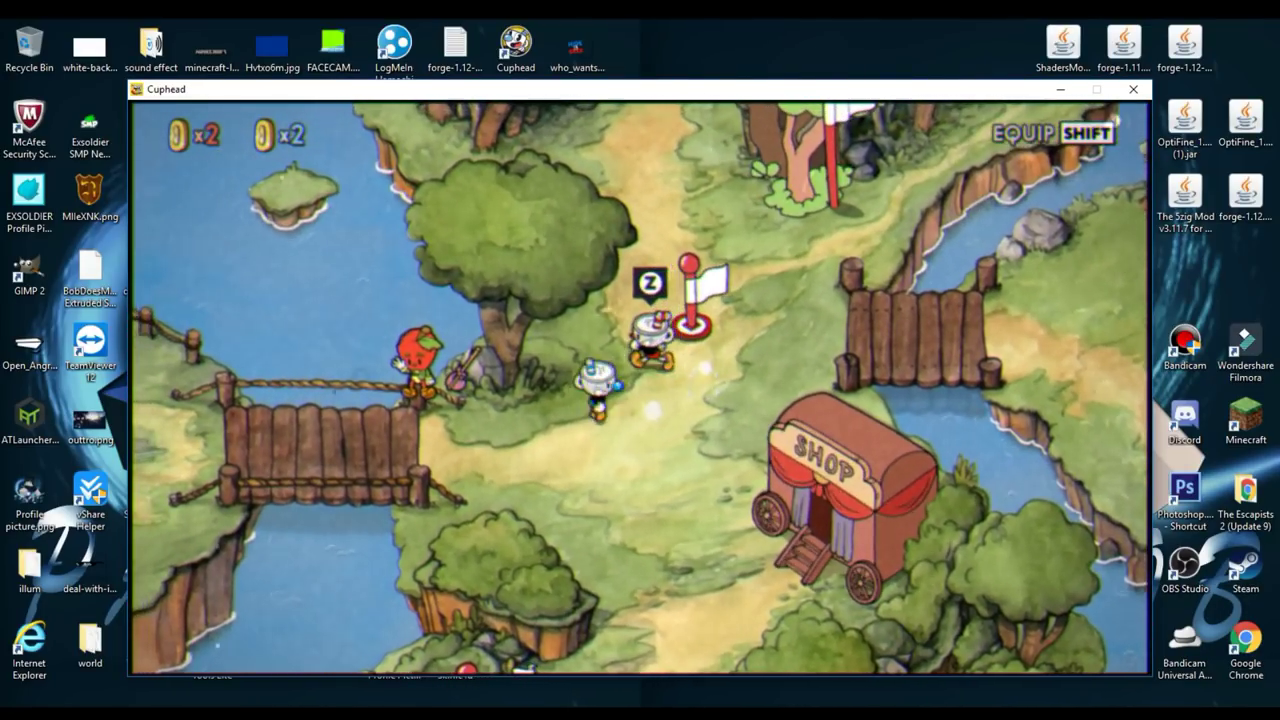
key(Down)
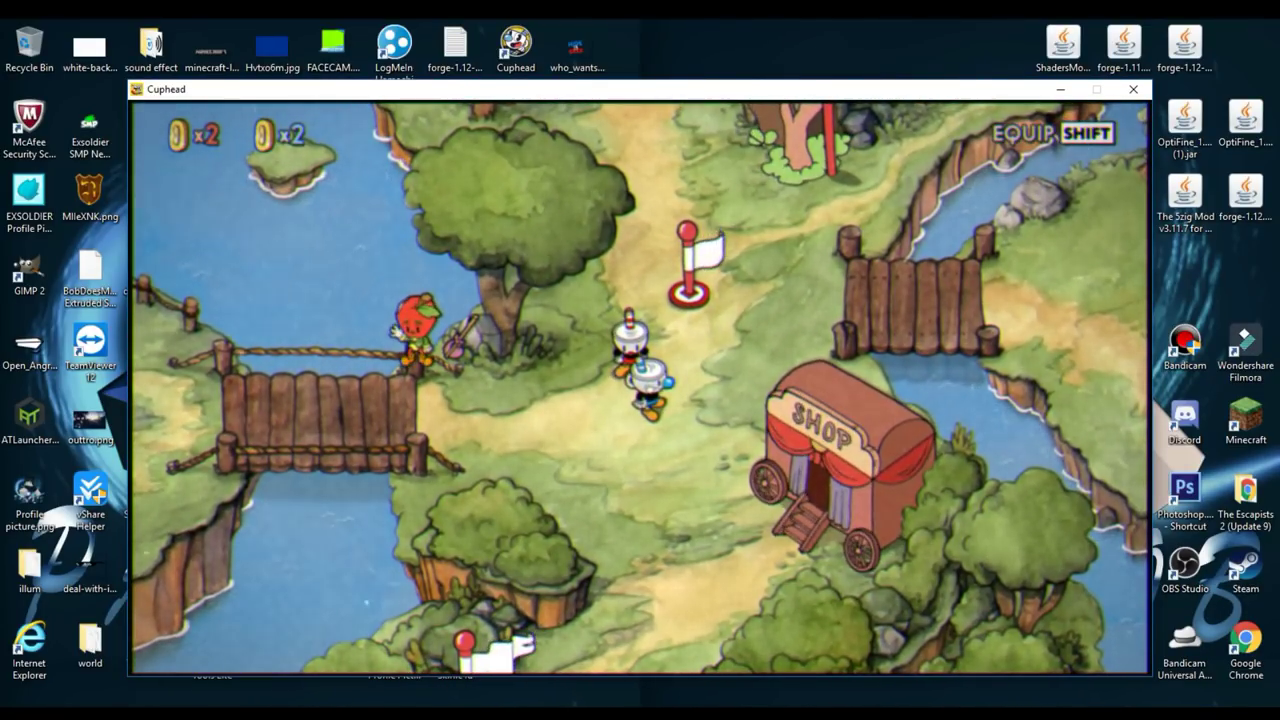